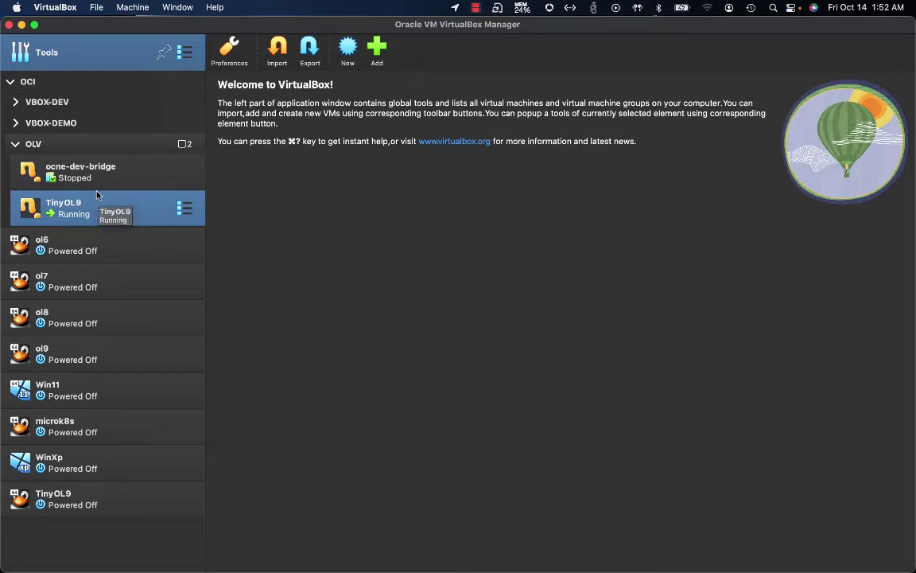
Step: Add the existing cloud instance Canonical-Ubuntu-18.04-2022.06.16-0 to the OLV group from the OLV profile of Oracle Cloud Infrastructure
left_click(101, 171)
left_click(107, 146)
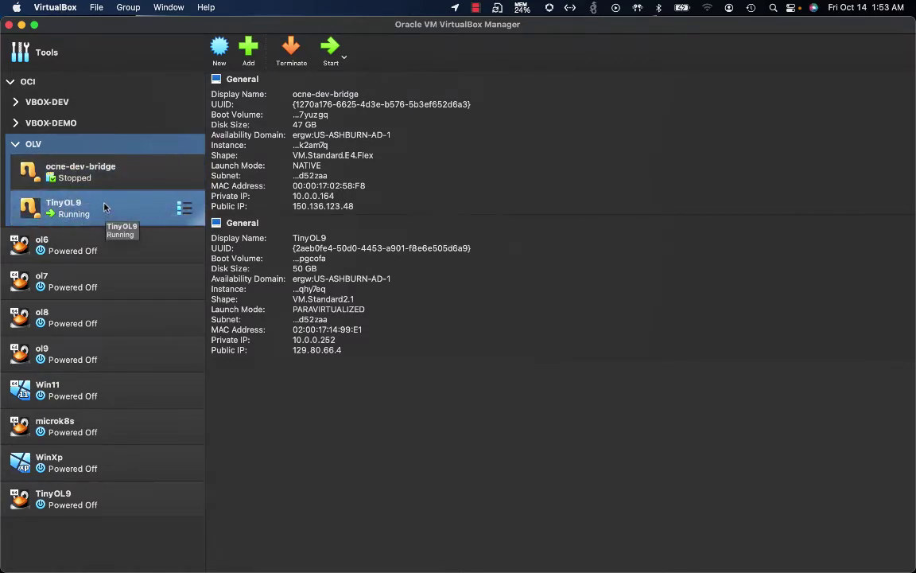
right_click(140, 147)
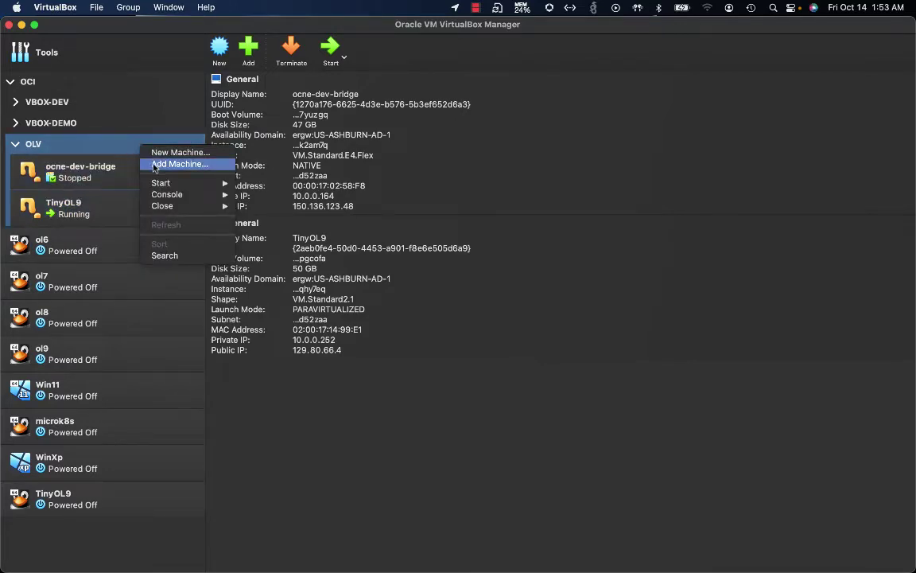
left_click(154, 164)
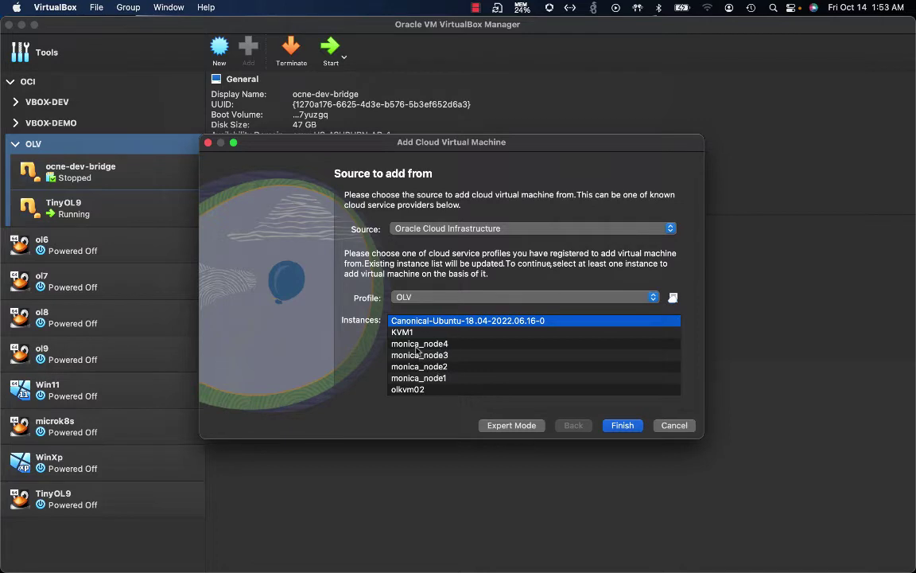
scroll(431, 374, "down", 3)
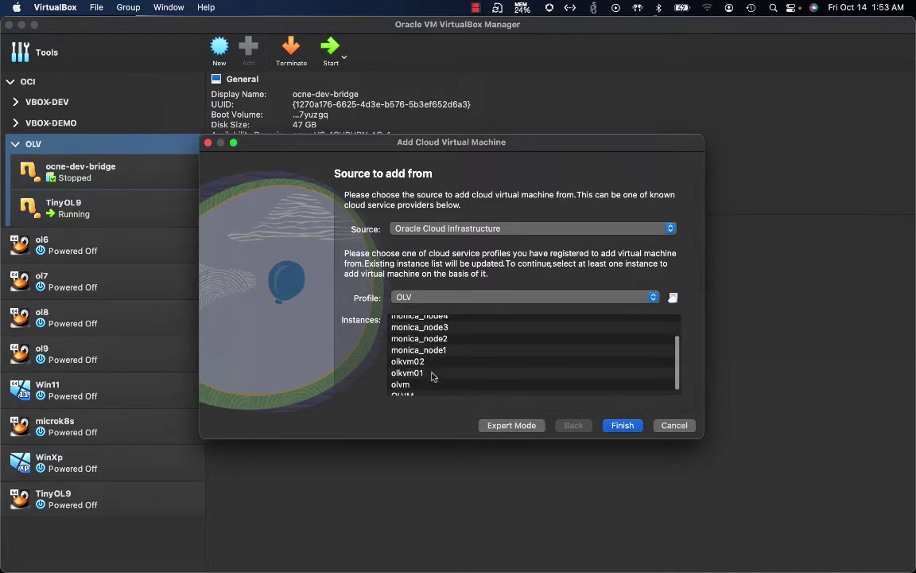
scroll(431, 374, "up", 3)
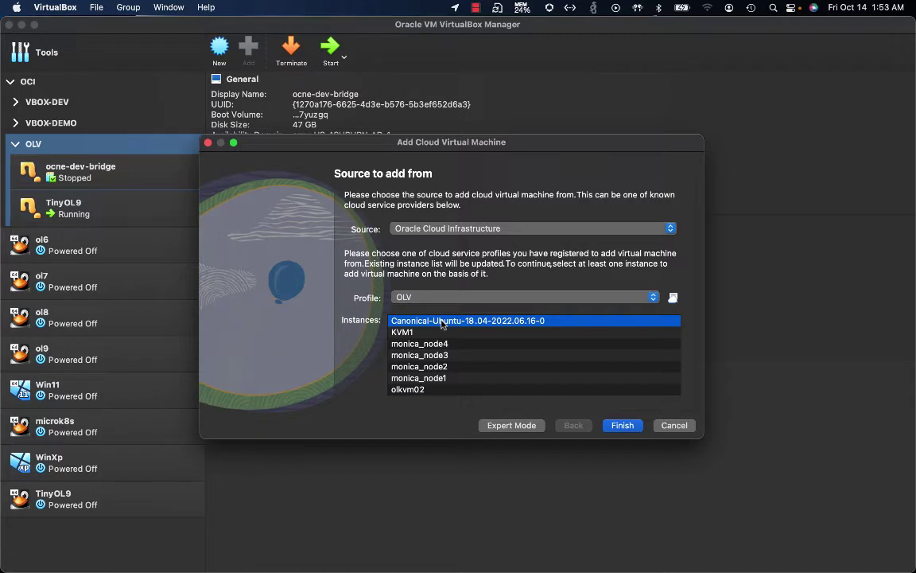
left_click(620, 427)
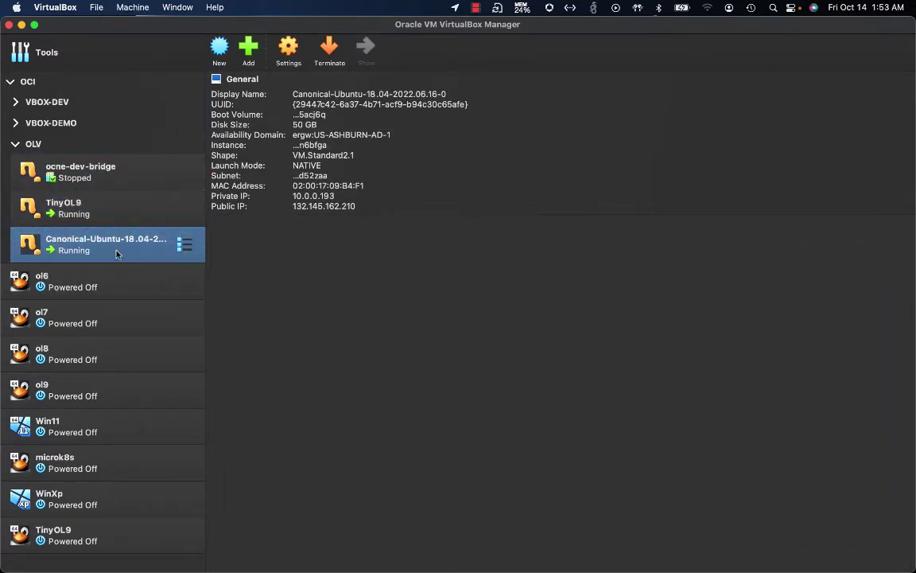
Step: Start the stopped ocne-dev-bridge cloud machine in the OLV group with a Normal Start
left_click(118, 149)
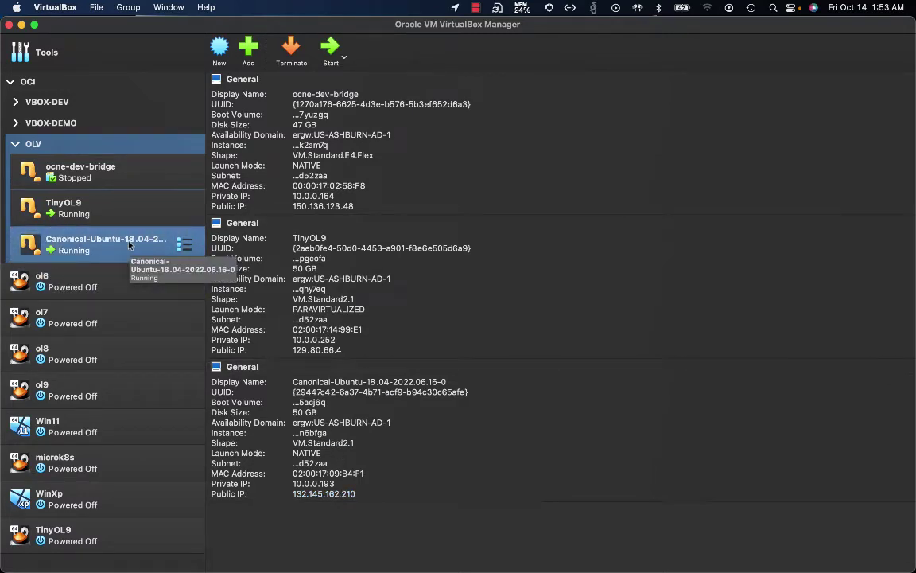
left_click(127, 182)
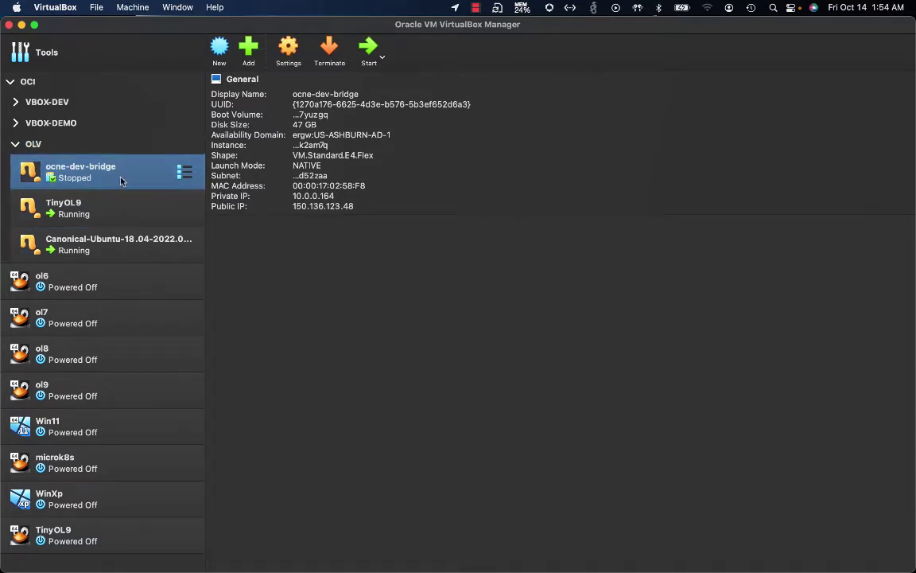
right_click(125, 177)
mouse_move(146, 214)
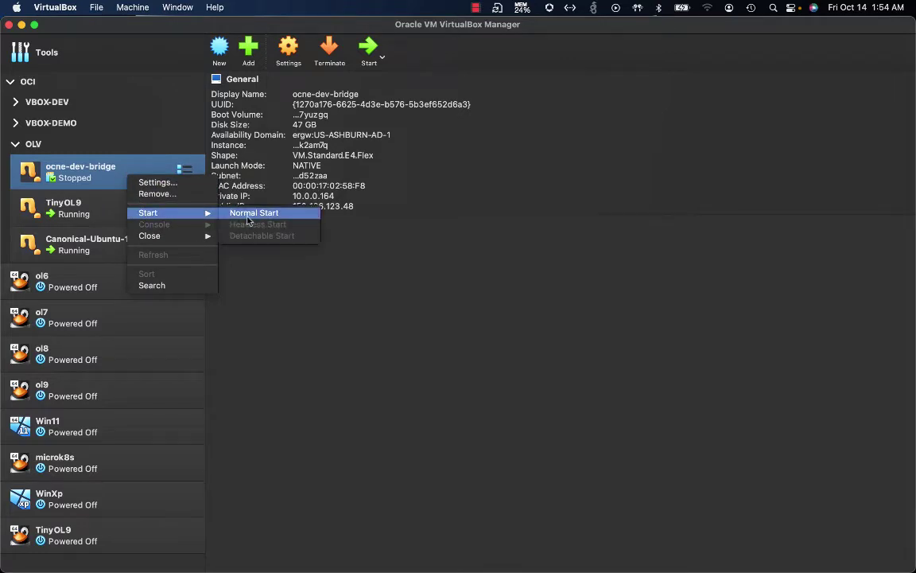
left_click(99, 186)
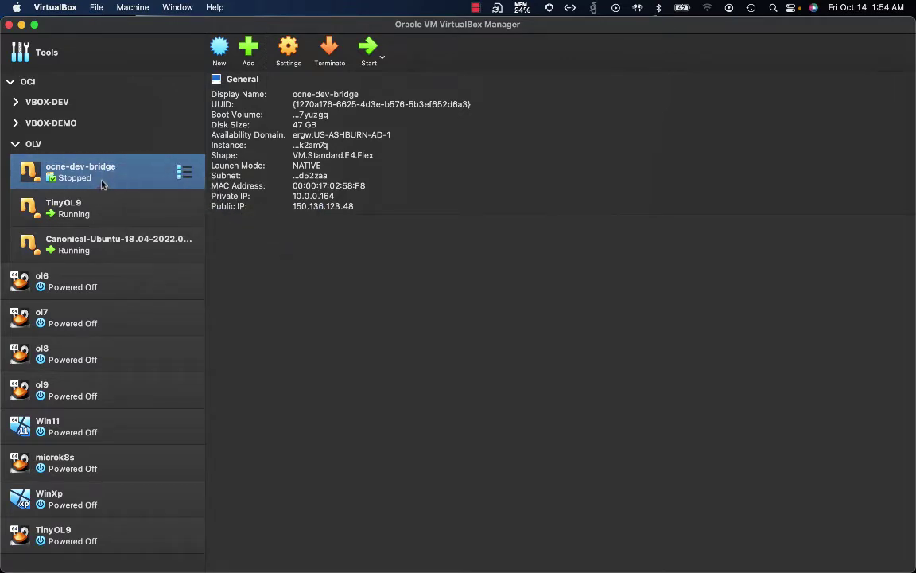
right_click(118, 181)
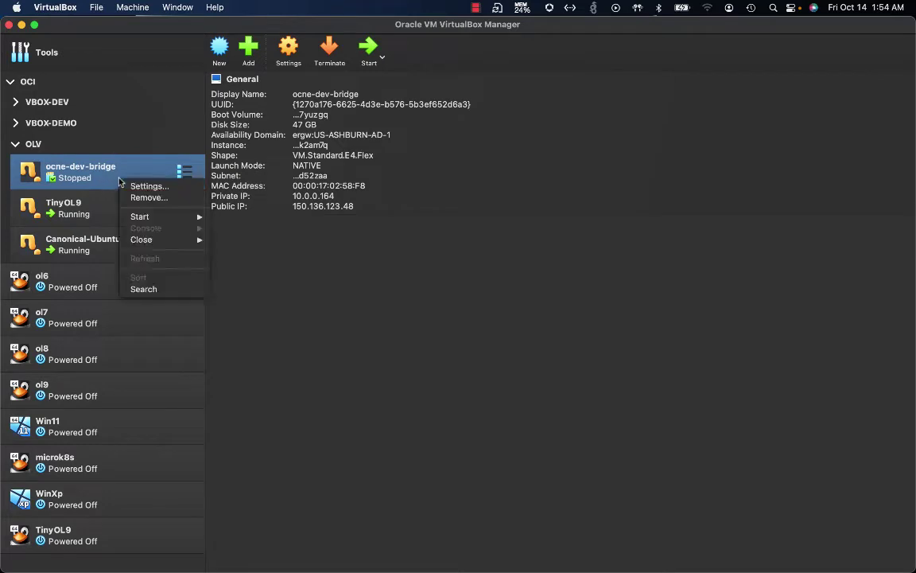
mouse_move(147, 218)
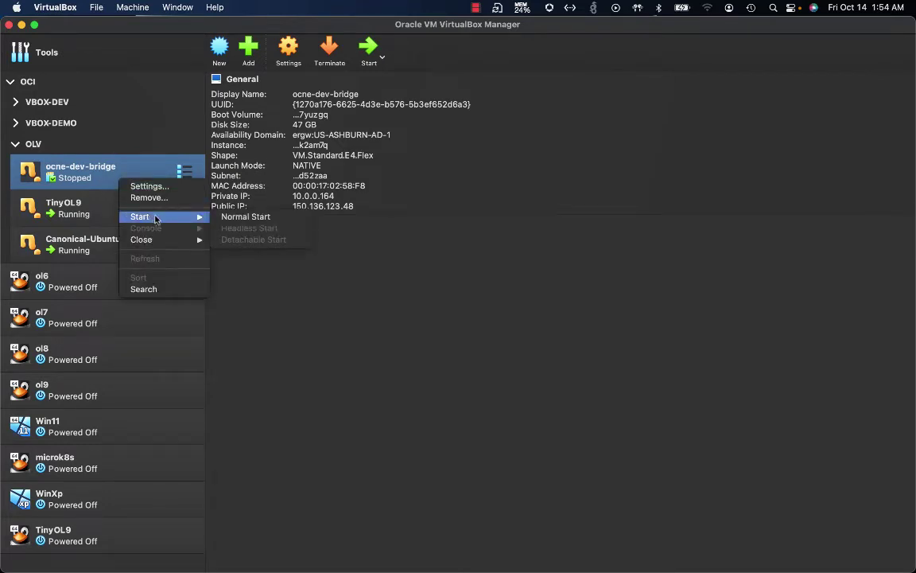
left_click(236, 219)
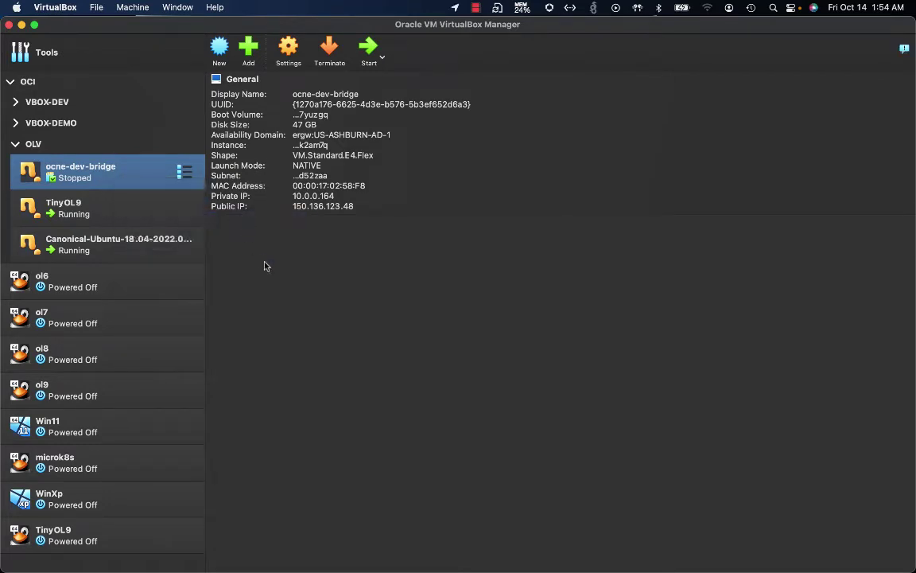
Step: Examine the options for closing the running TinyOL9 cloud machine in the OLV group
left_click(119, 212)
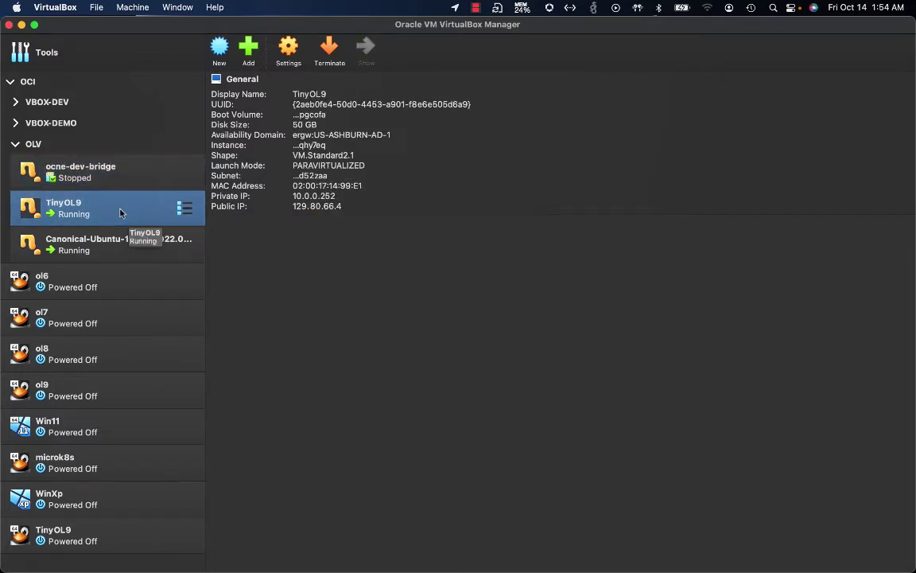
right_click(133, 216)
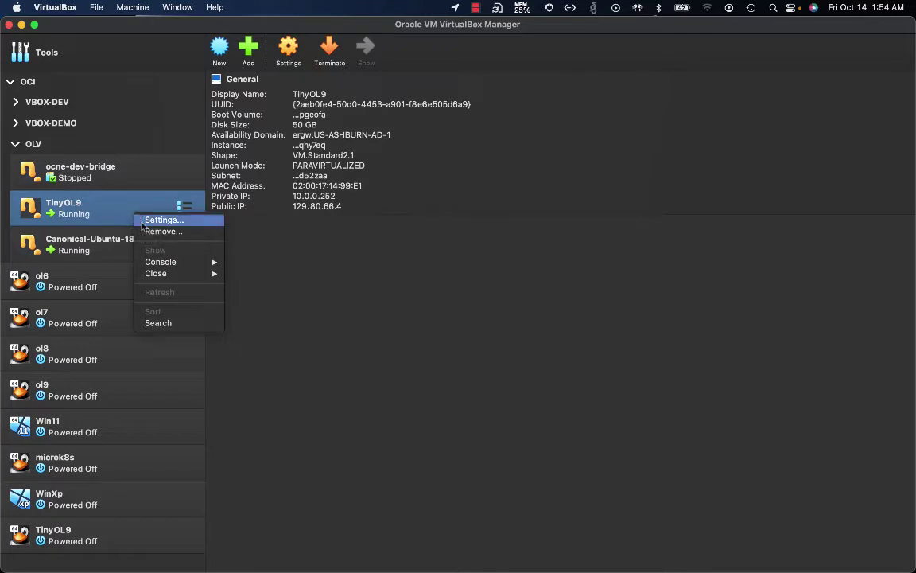
mouse_move(171, 274)
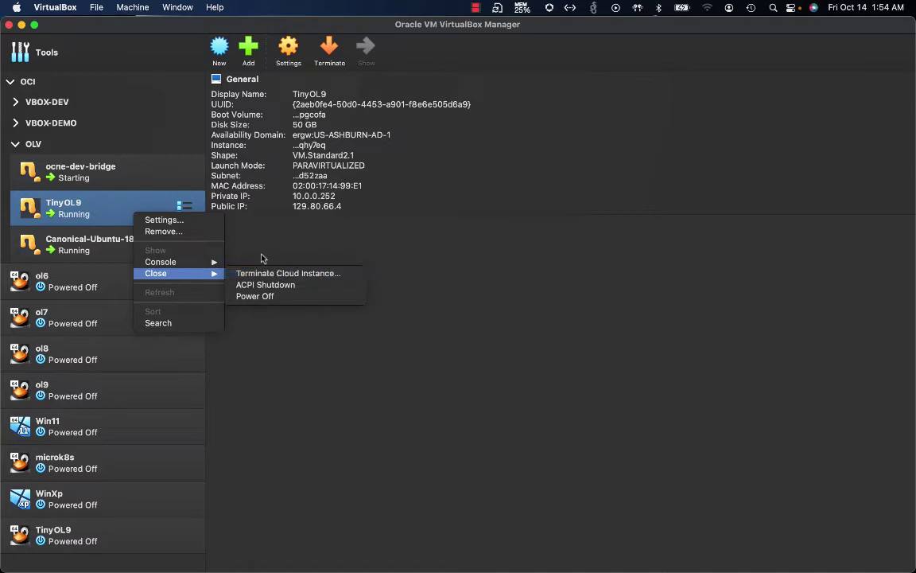
left_click(261, 258)
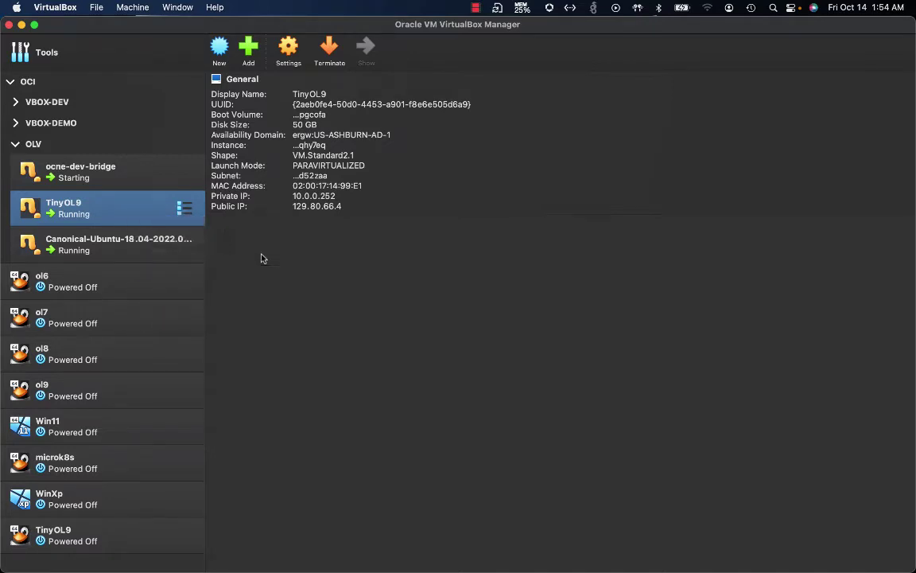
Step: Begin creating a new cloud machine in the OLV group from the Oracle-Linux-9.0-2022.08.17-0 image
right_click(142, 149)
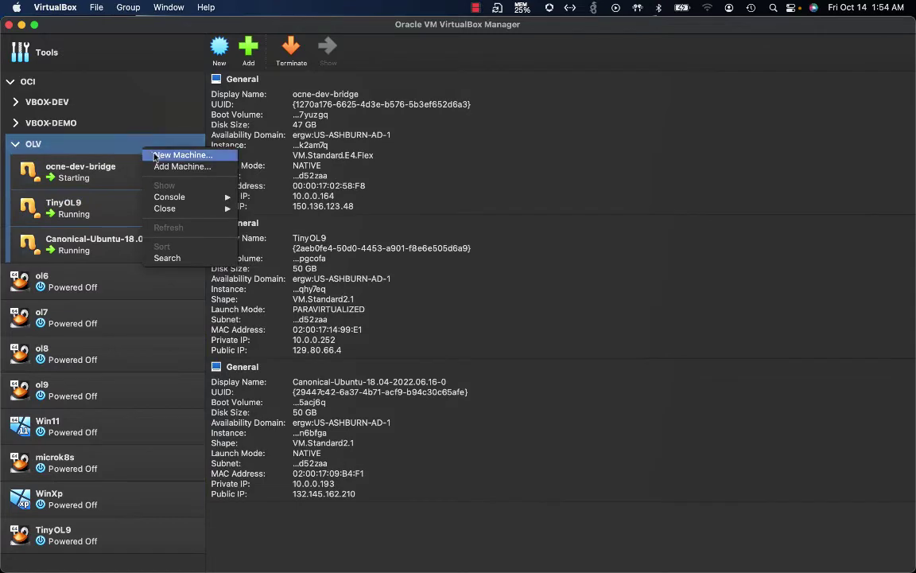
left_click(175, 155)
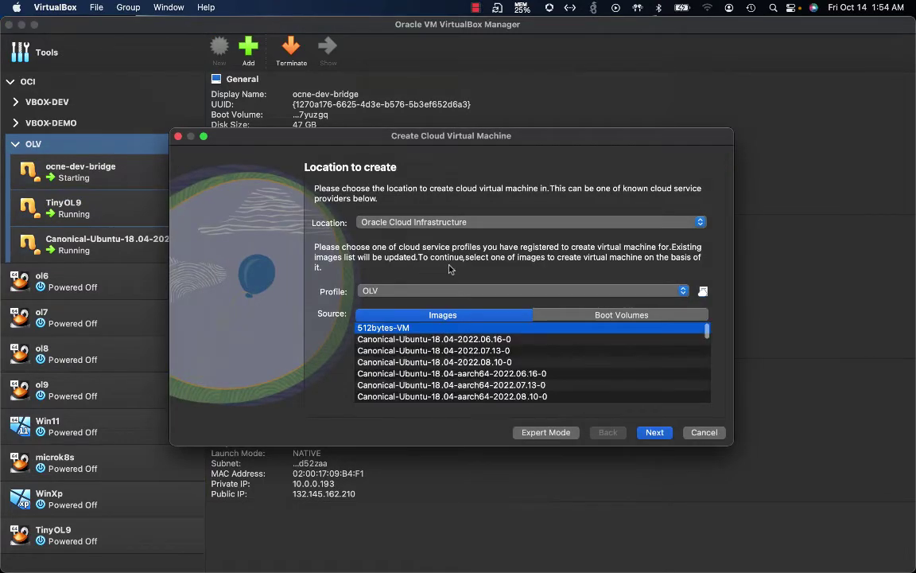
scroll(468, 380, "down", 1)
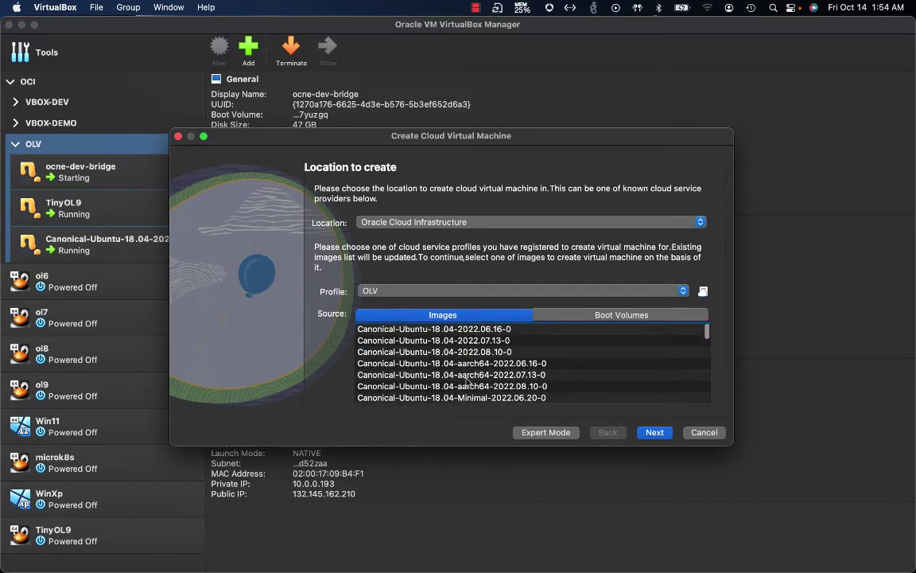
scroll(467, 380, "up", 1)
scroll(446, 398, "down", 1)
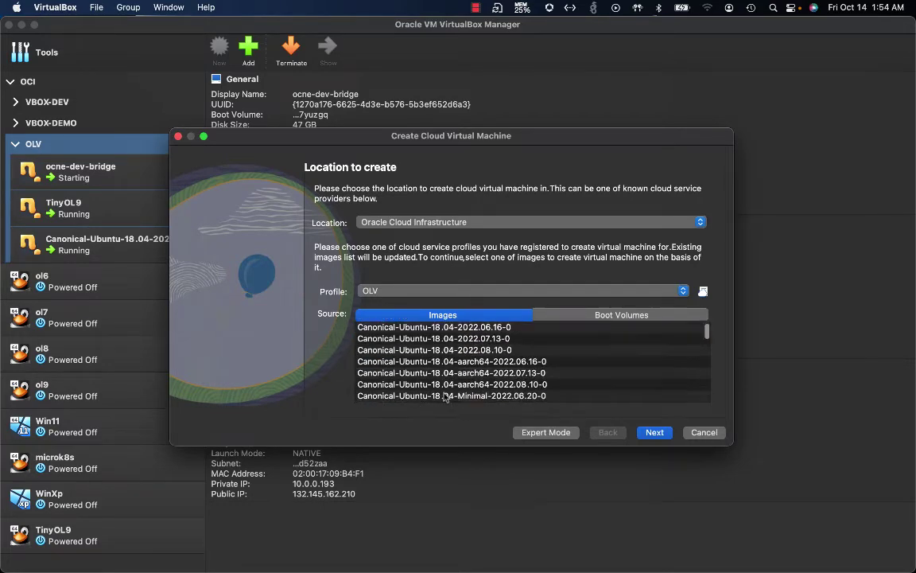
scroll(446, 398, "down", 5)
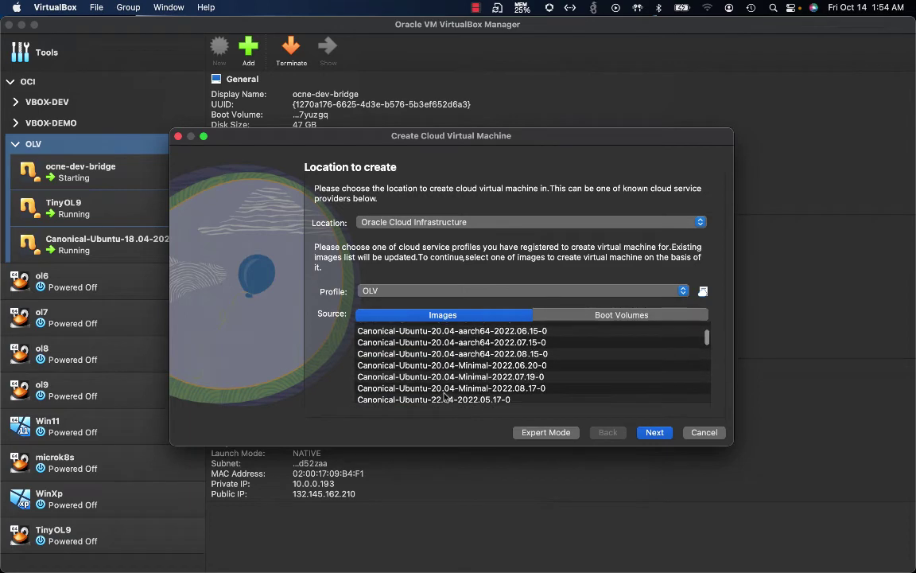
scroll(446, 396, "down", 10)
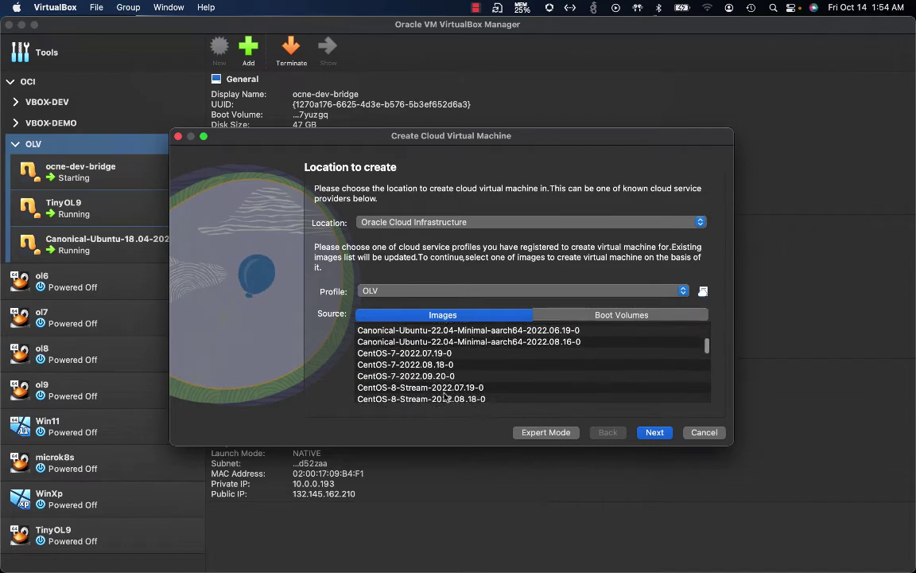
scroll(446, 396, "down", 10)
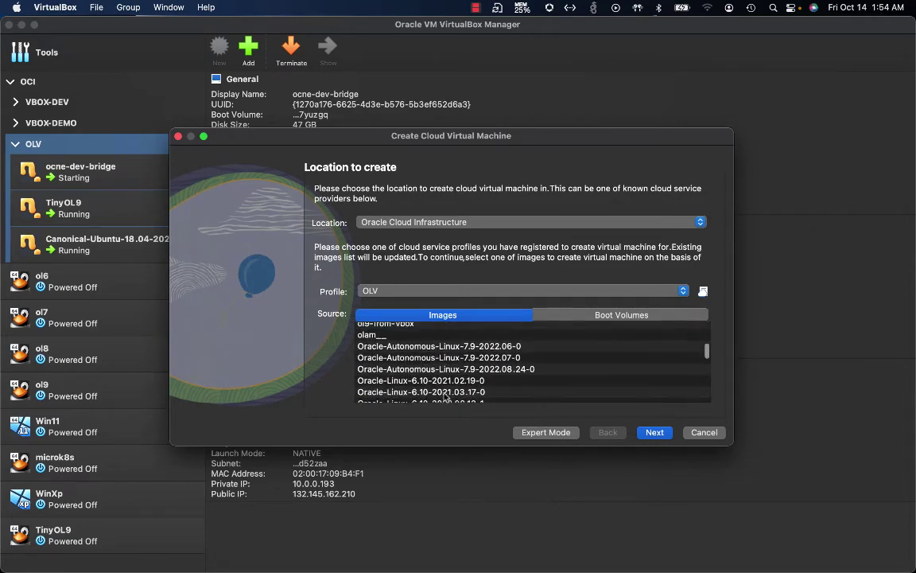
scroll(446, 398, "down", 10)
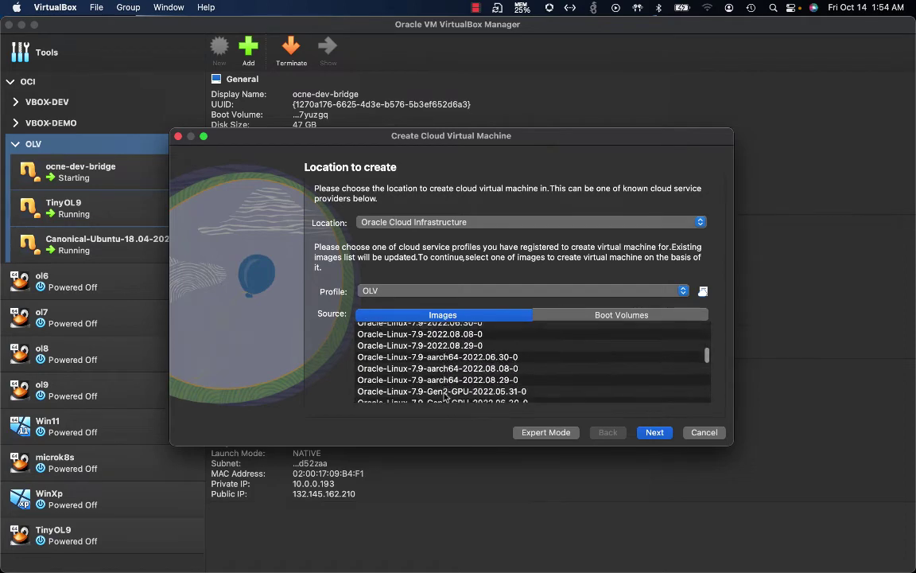
scroll(446, 398, "down", 10)
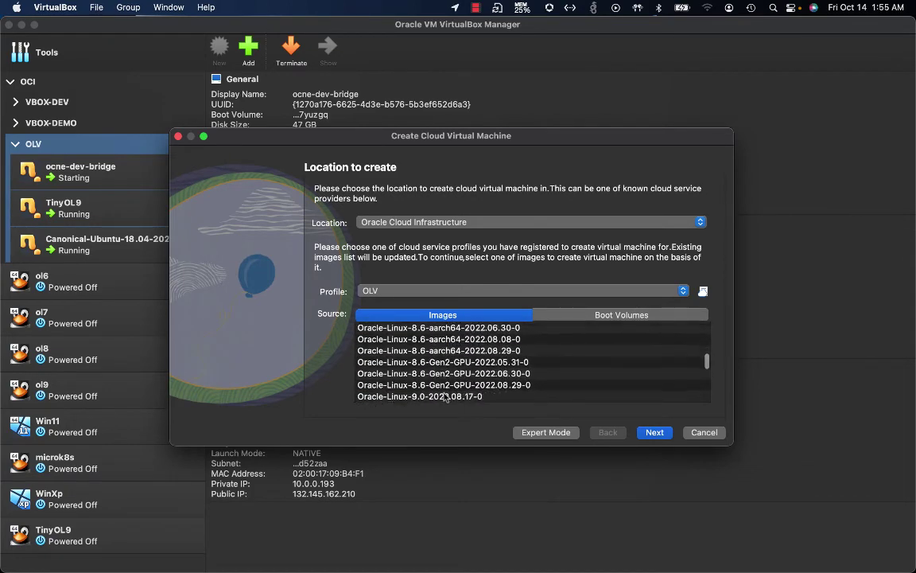
scroll(446, 397, "down", 3)
left_click(441, 363)
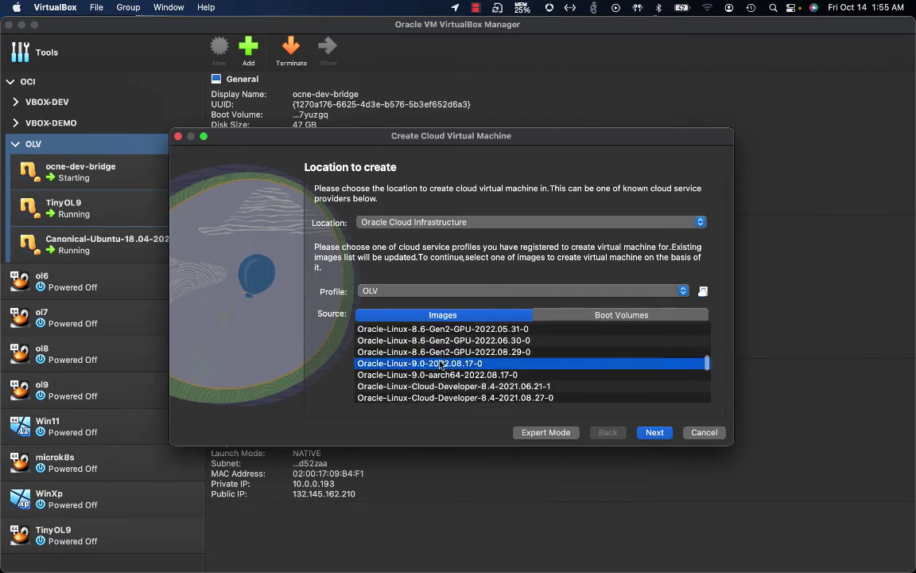
left_click(652, 433)
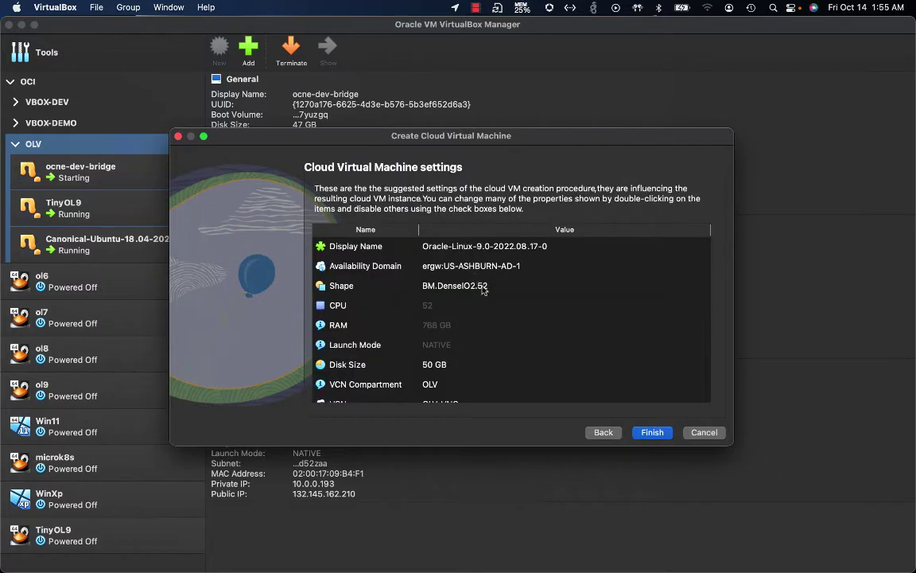
Step: Set the new cloud machine's shape to VM.Standard2.1 and its disk size to 100 GB
double_click(490, 286)
left_click(491, 287)
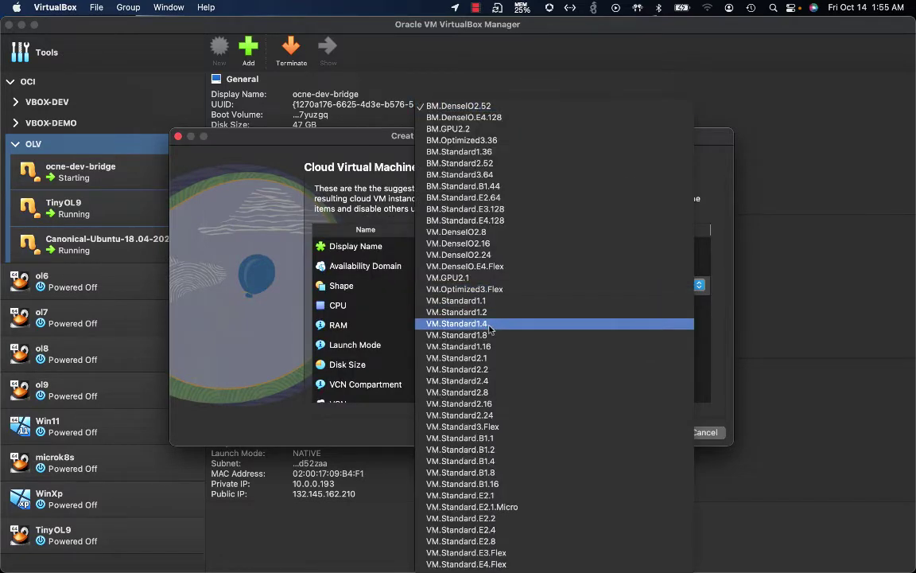
left_click(497, 359)
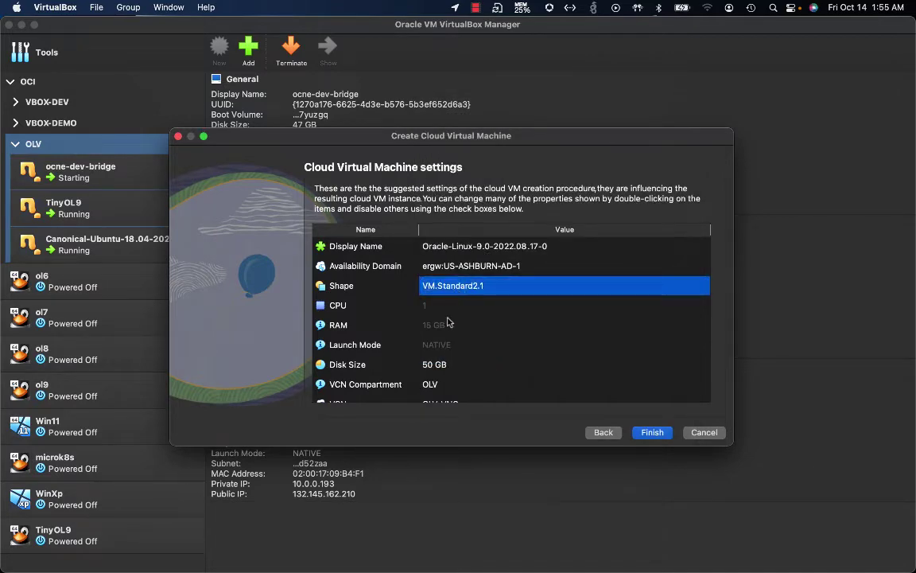
scroll(446, 344, "down", 4)
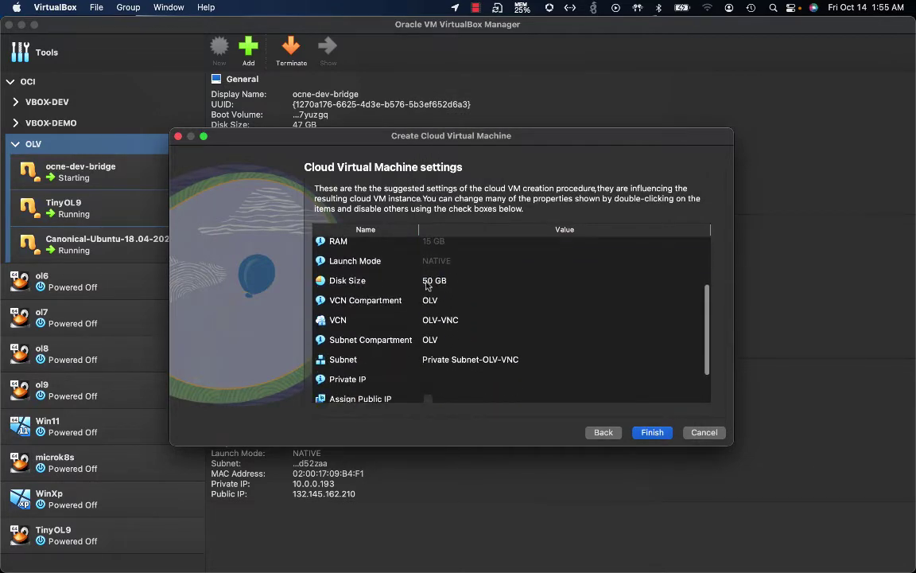
double_click(431, 282)
type("100")
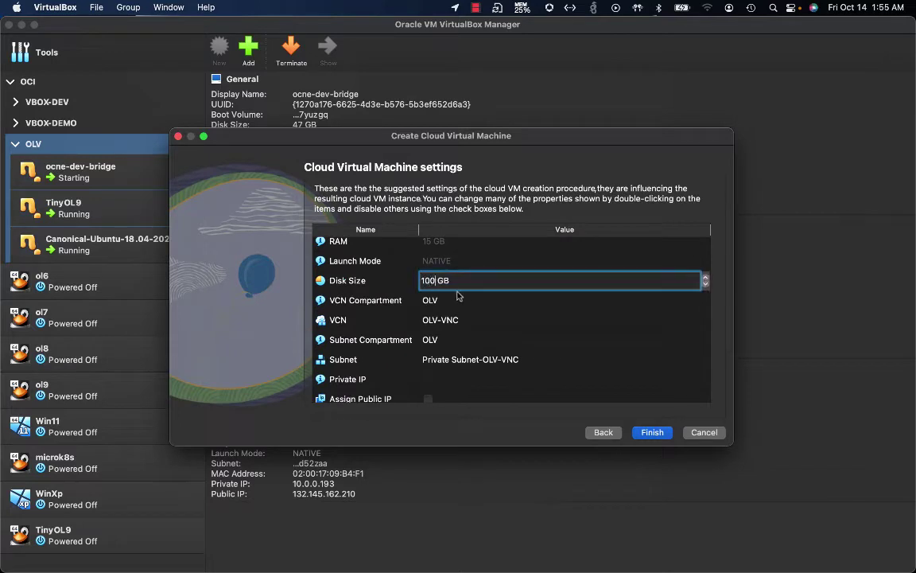
key("Return")
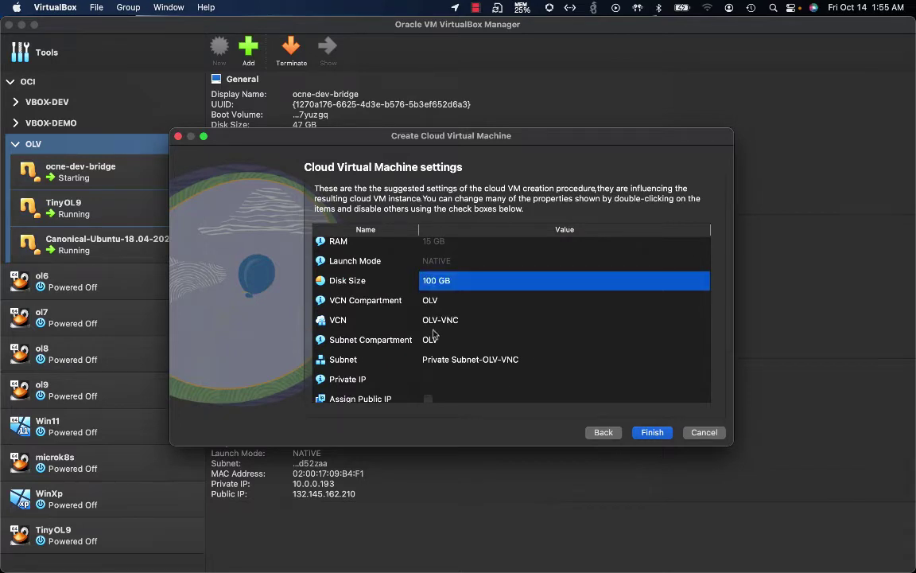
Step: Set the new cloud machine's subnet to Public Subnet-OLV-VNC and enable assigning a public IP
scroll(392, 302, "down", 1)
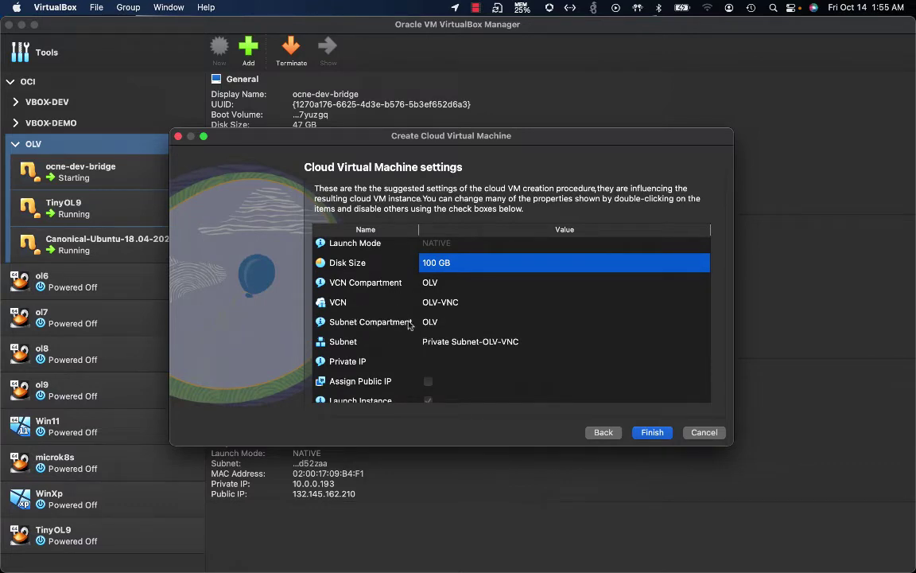
scroll(362, 314, "down", 2)
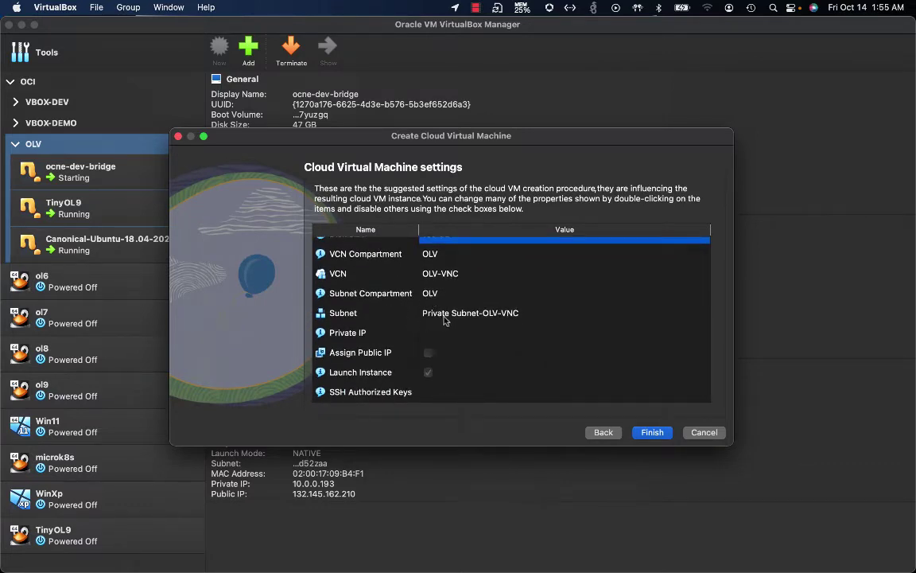
double_click(469, 314)
left_click(469, 313)
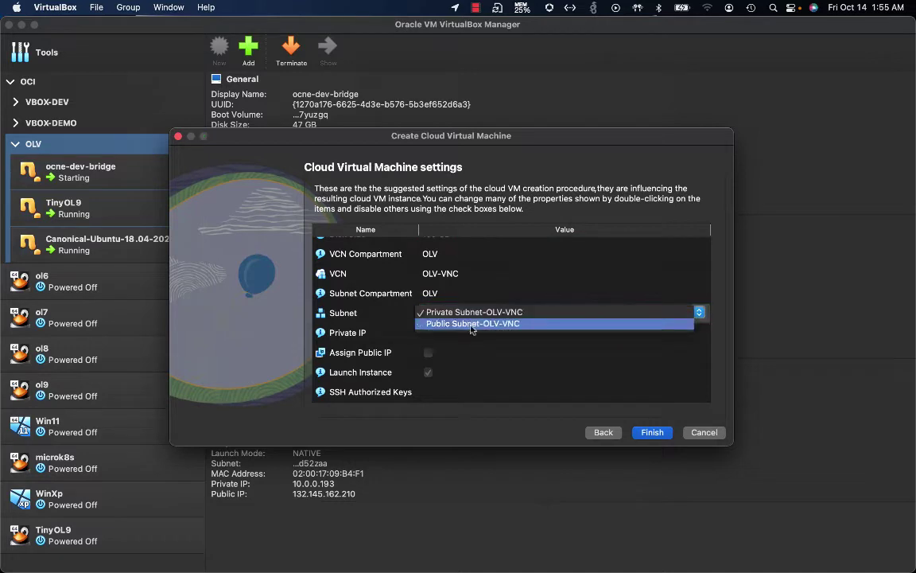
left_click(472, 325)
left_click(477, 334)
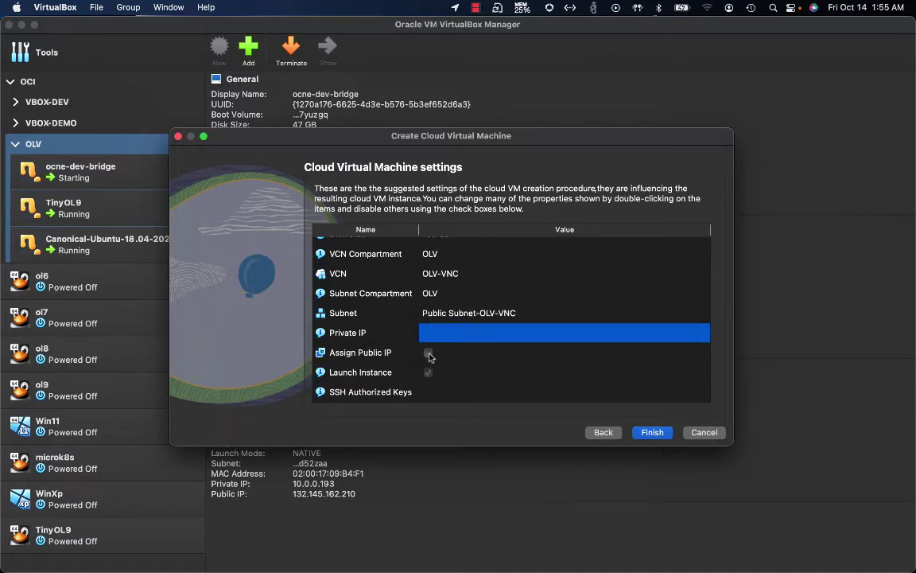
left_click(428, 353)
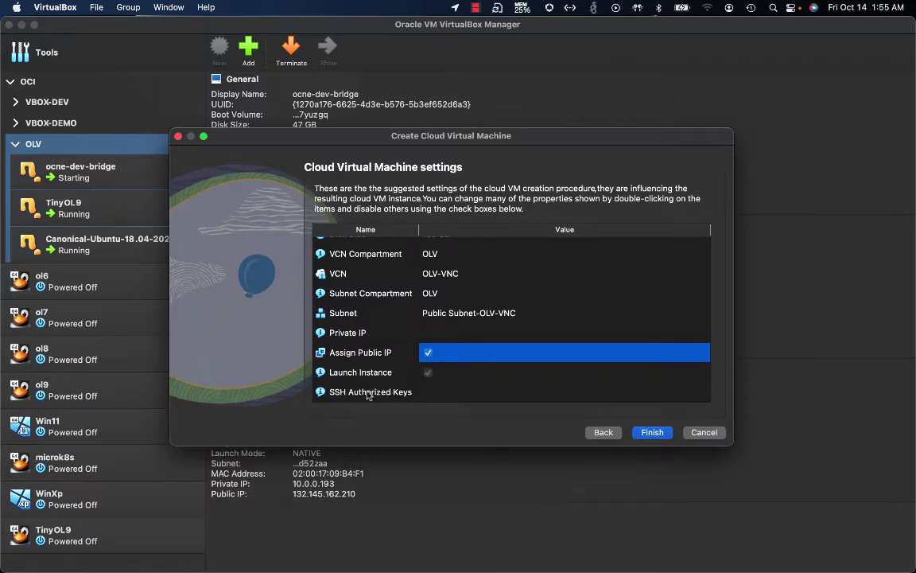
Step: Check the SSH Authorized Keys entry without adding a key, and finish creating the cloud machine
left_click(436, 393)
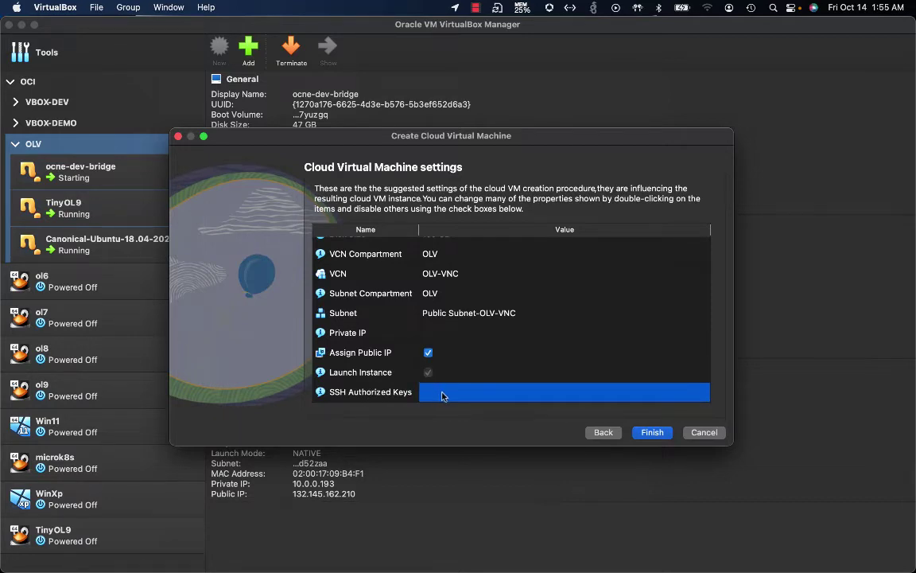
double_click(447, 395)
left_click(452, 396)
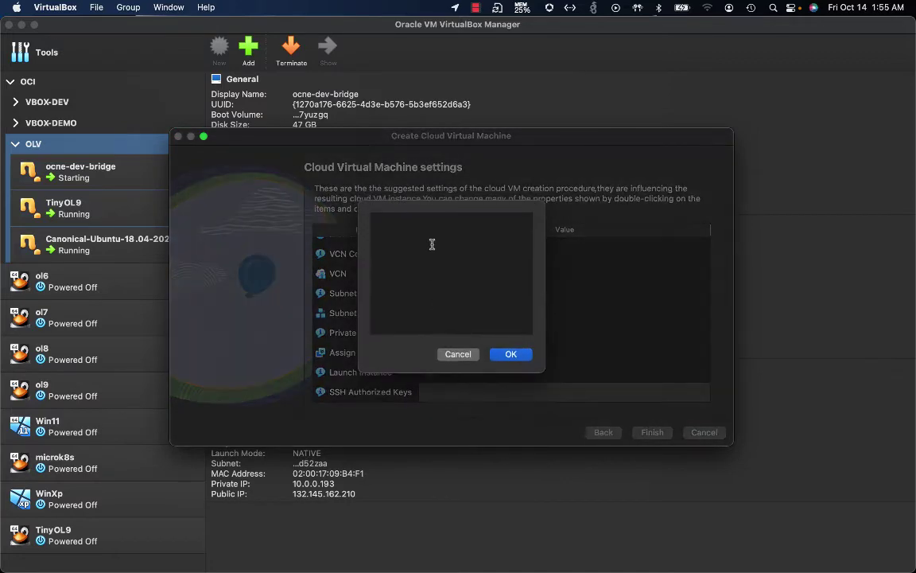
left_click(459, 355)
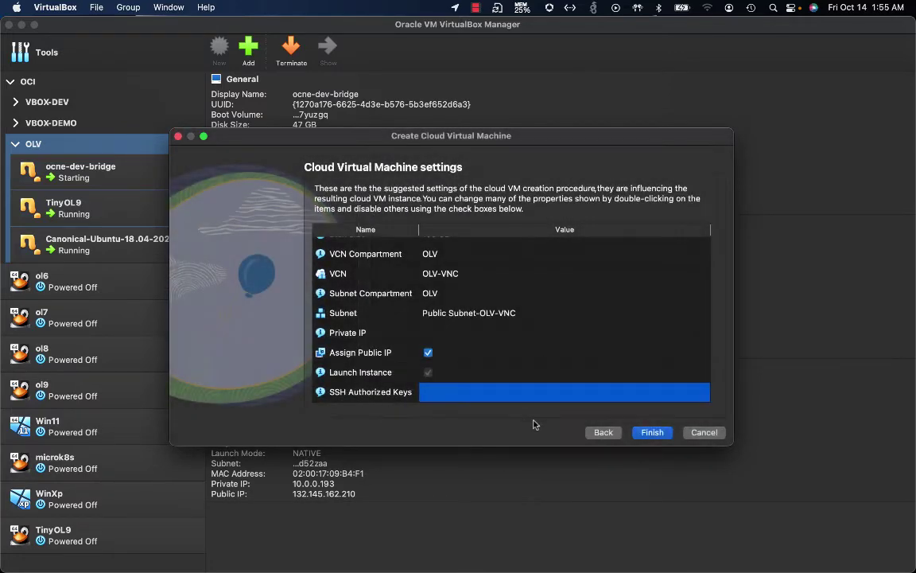
left_click(651, 433)
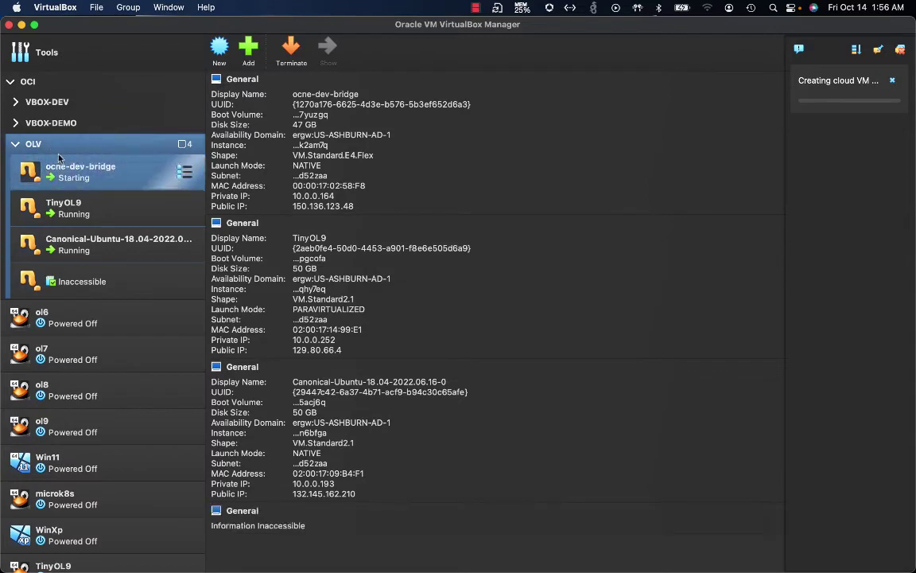
Step: Copy the public IP value from the details of the newly created cloud machine in the OLV group
left_click(93, 288)
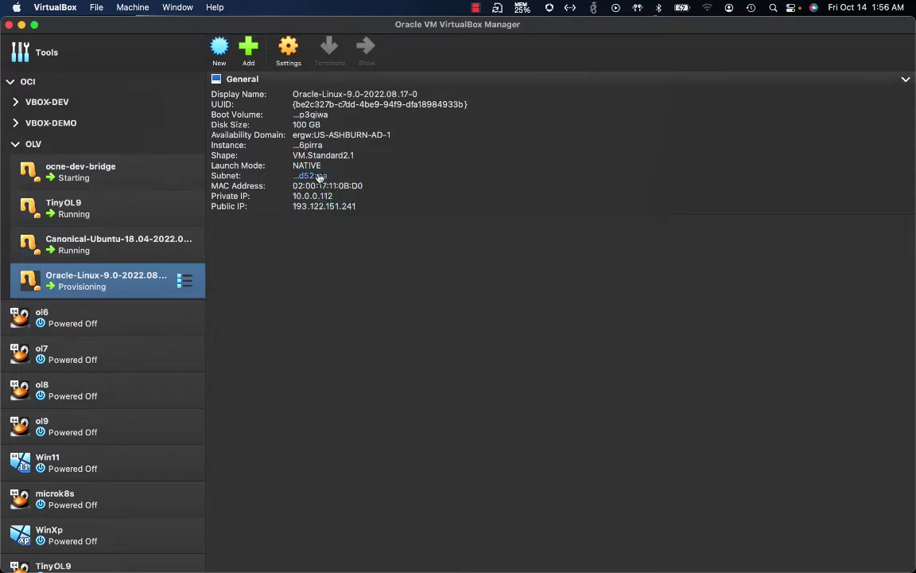
right_click(318, 210)
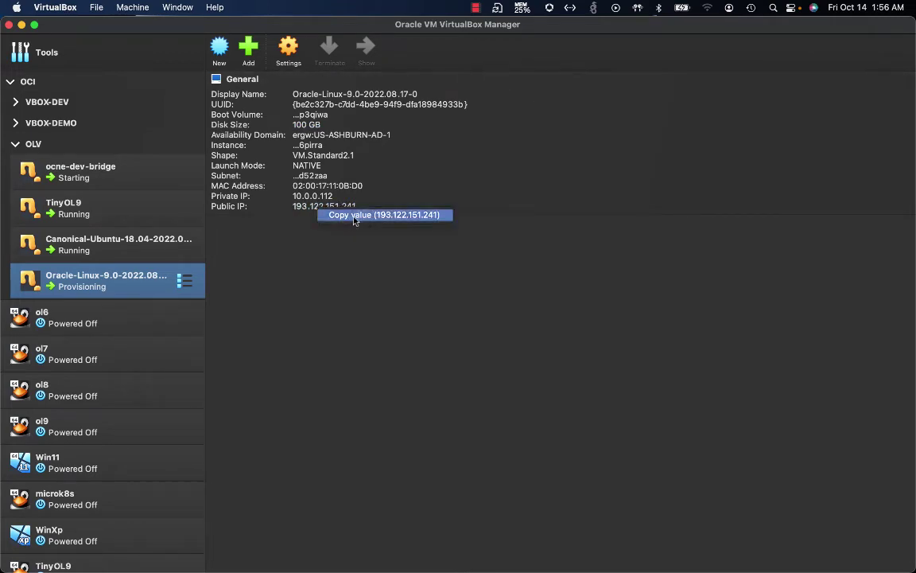
left_click(355, 218)
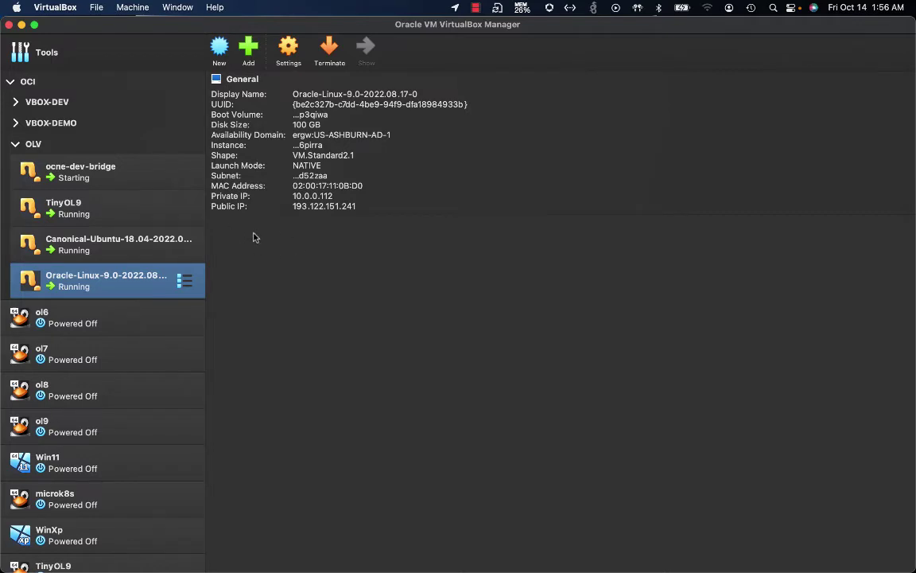
Step: Create a console connection for the TinyOL9 cloud machine in the OLV group, accepting the prefilled public key
left_click(152, 215)
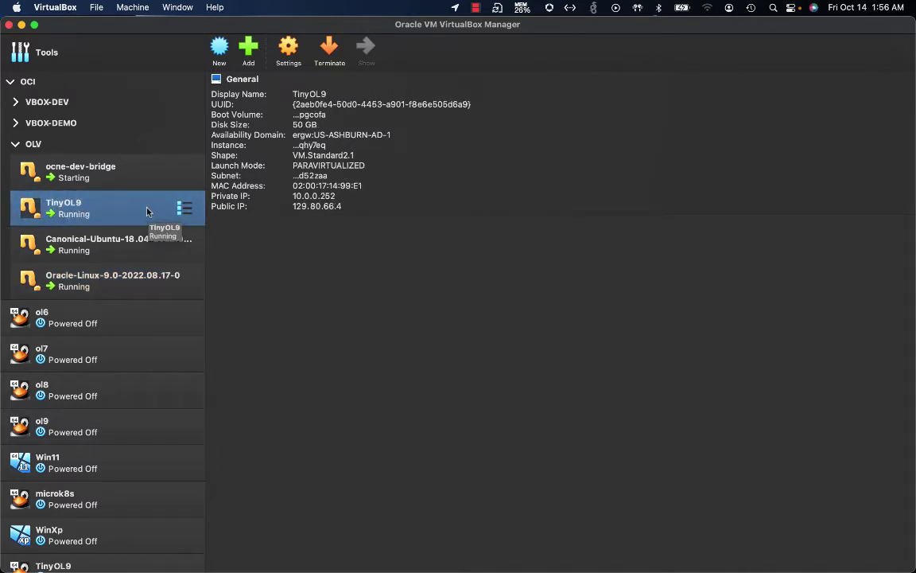
right_click(147, 210)
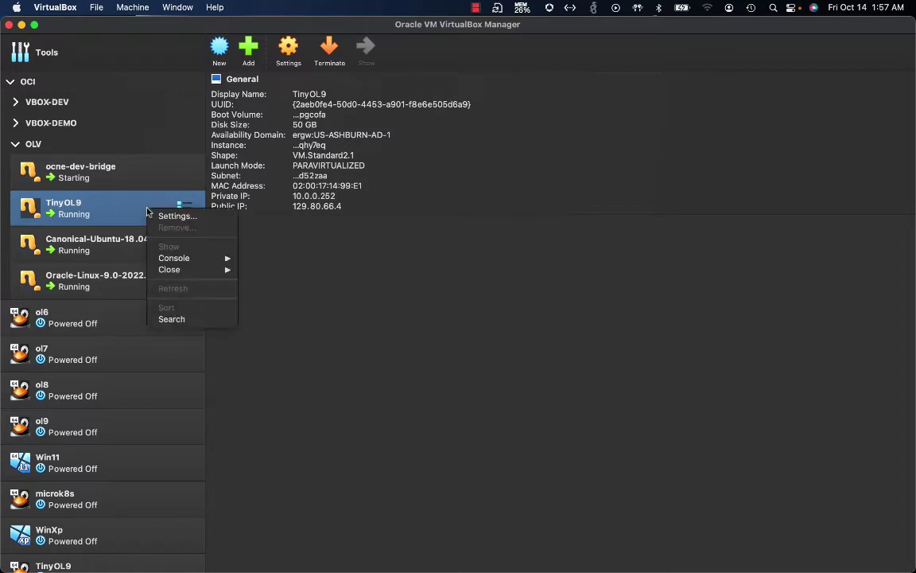
mouse_move(191, 259)
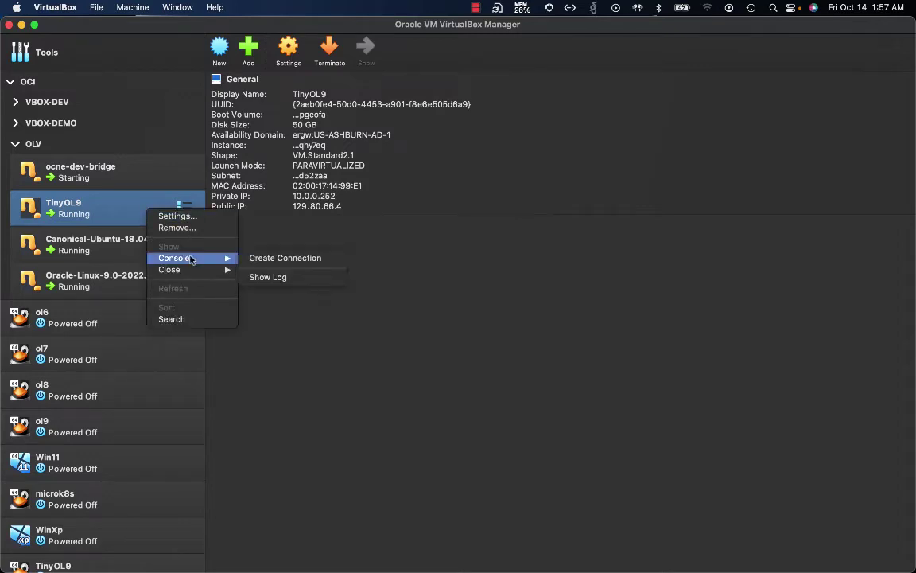
left_click(268, 259)
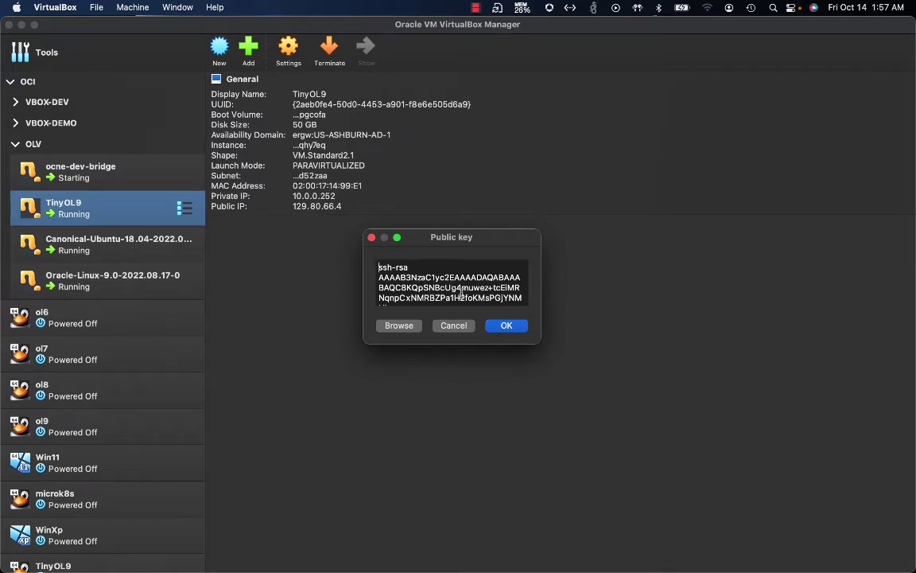
left_click(506, 326)
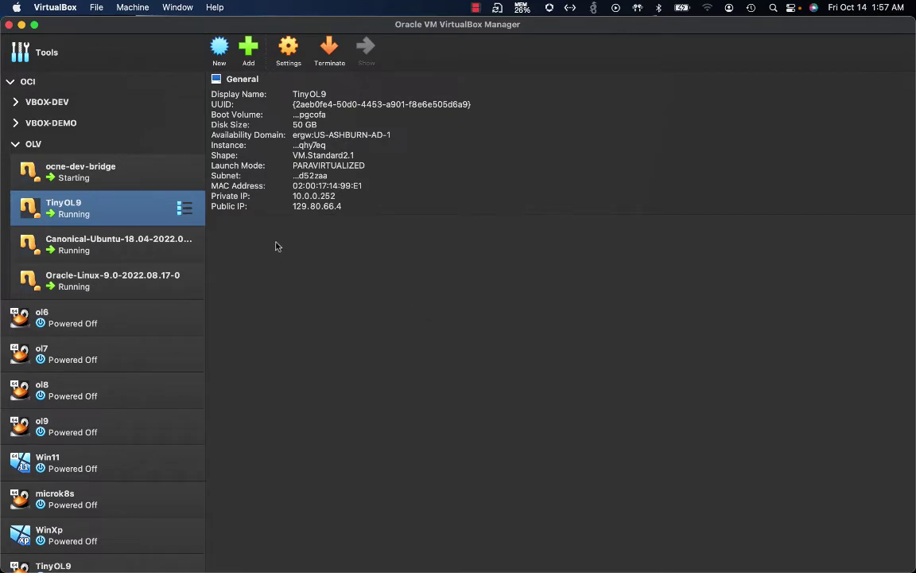
Step: Connect to the TinyOL9 cloud machine's console in iTerm2, allowing last.command to run and accepting the host key with yes
right_click(140, 215)
mouse_move(175, 262)
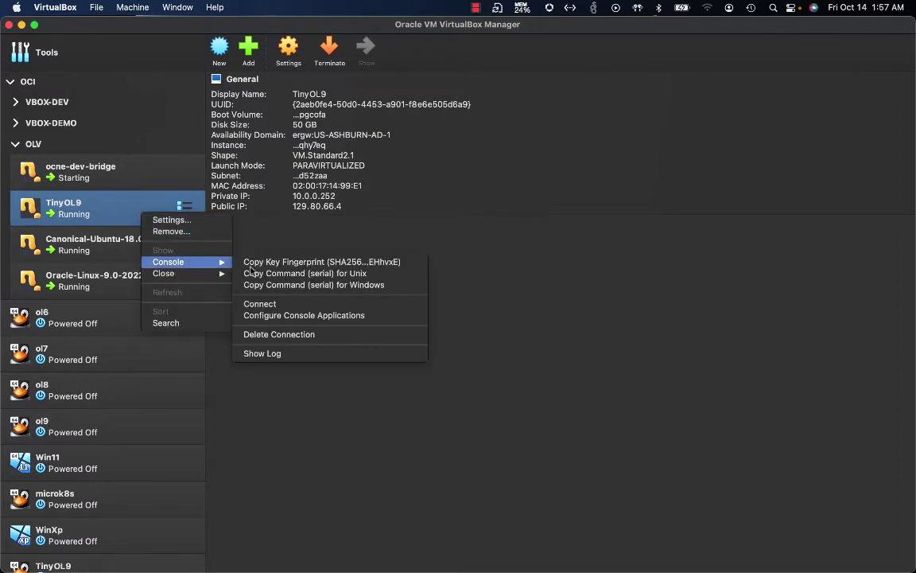
left_click(272, 306)
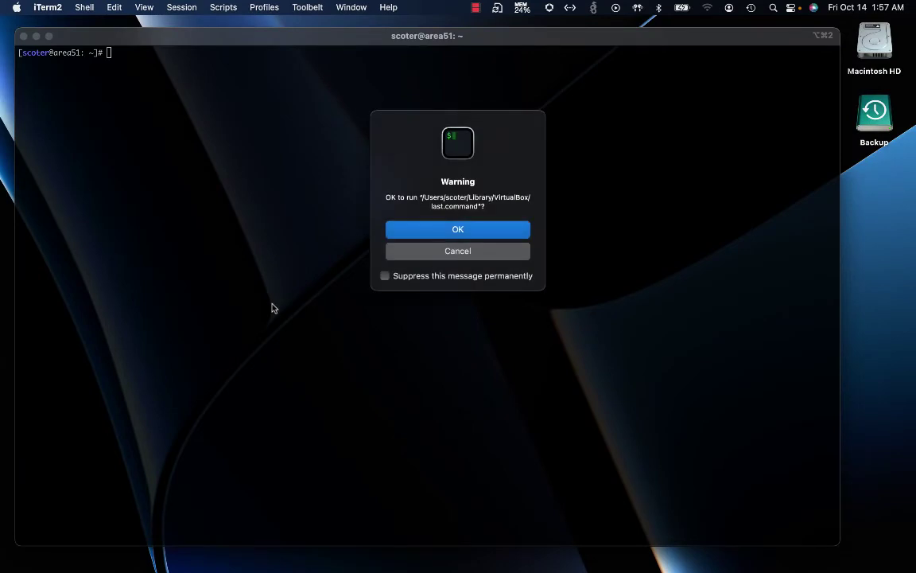
left_click(428, 230)
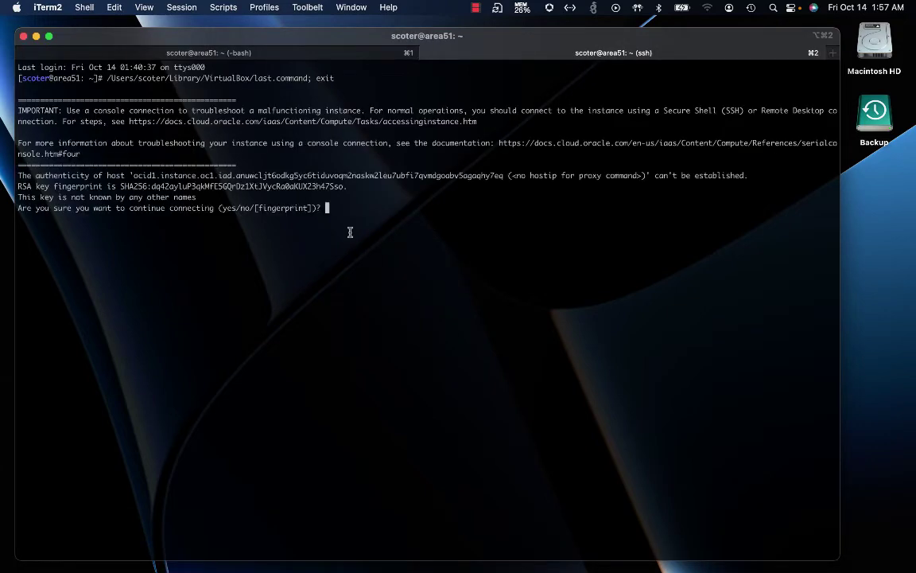
type("yes")
key("Return")
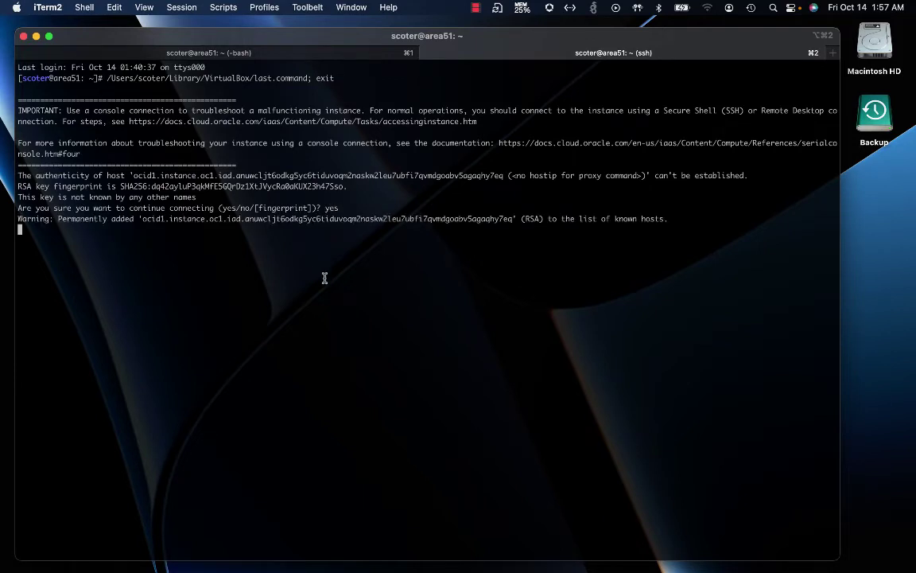
Step: Switch back to VirtualBox and remove Canonical-Ubuntu-18.04-2022.06.16-0 from the machine list only, keeping its cloud instance and boot volume
key("ctrl+Up")
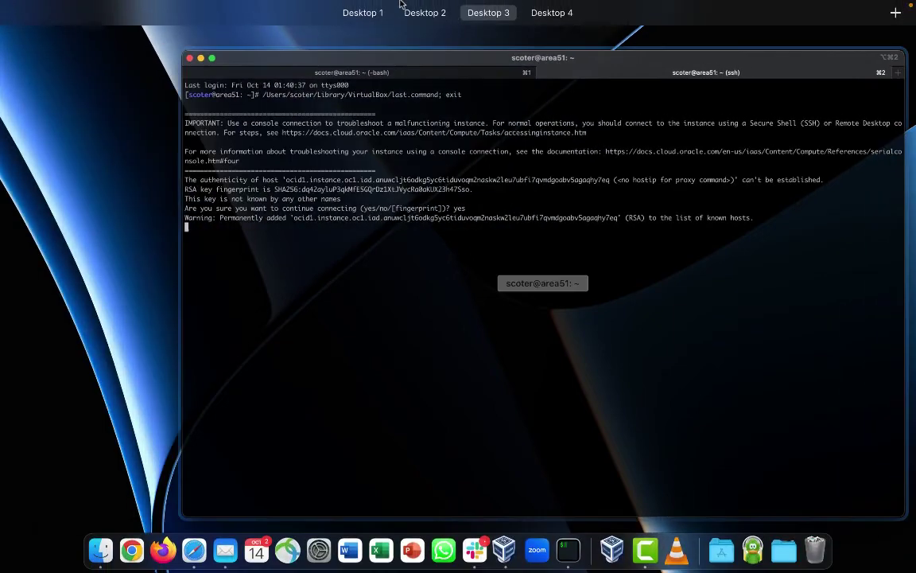
left_click(458, 49)
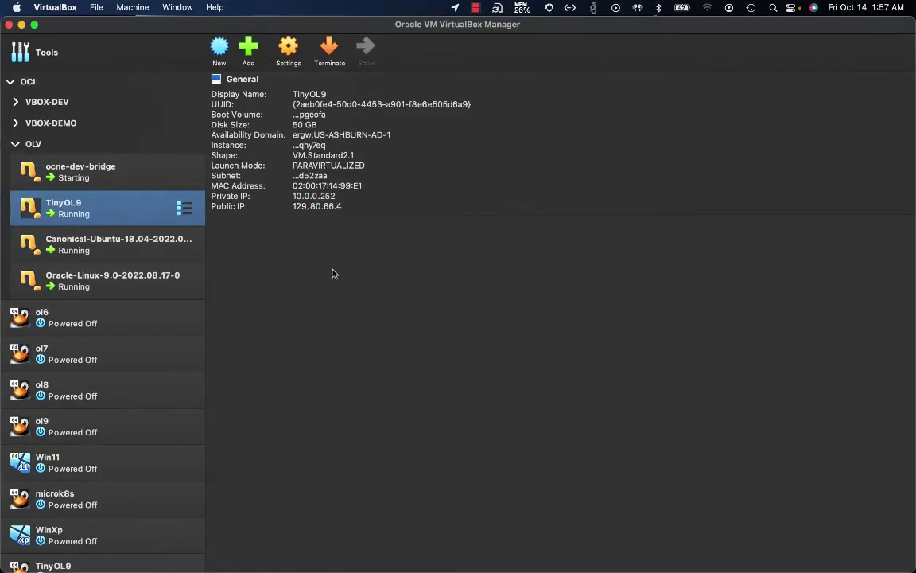
left_click(123, 252, "super")
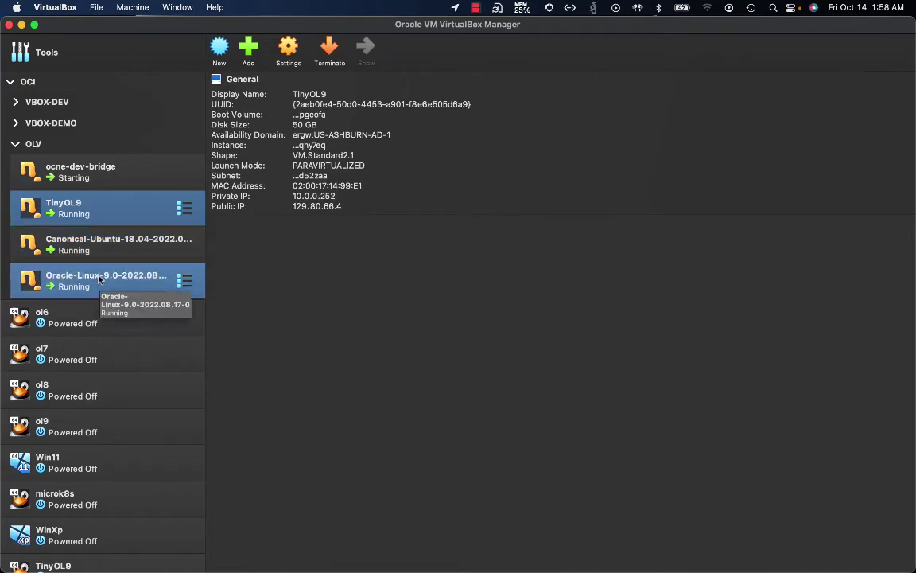
left_click(99, 277)
left_click(78, 251)
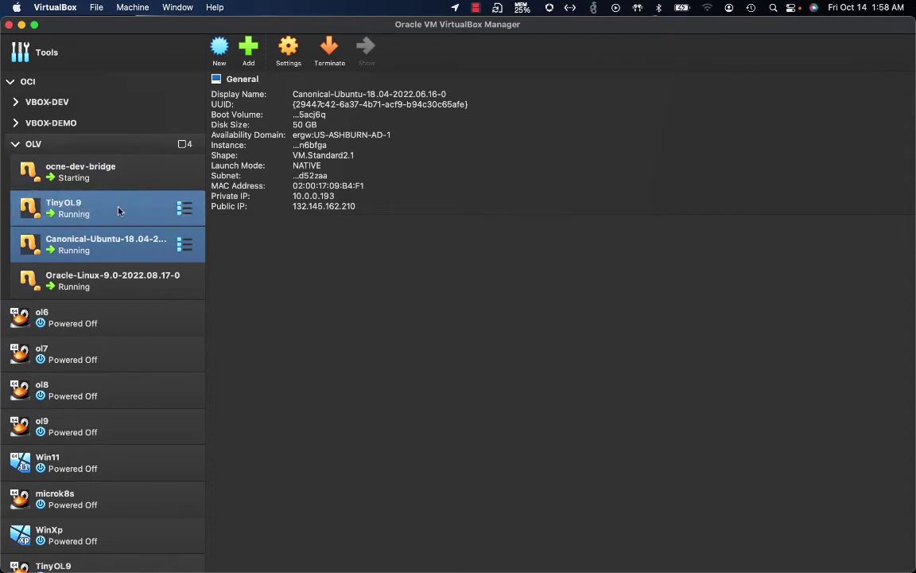
right_click(125, 249)
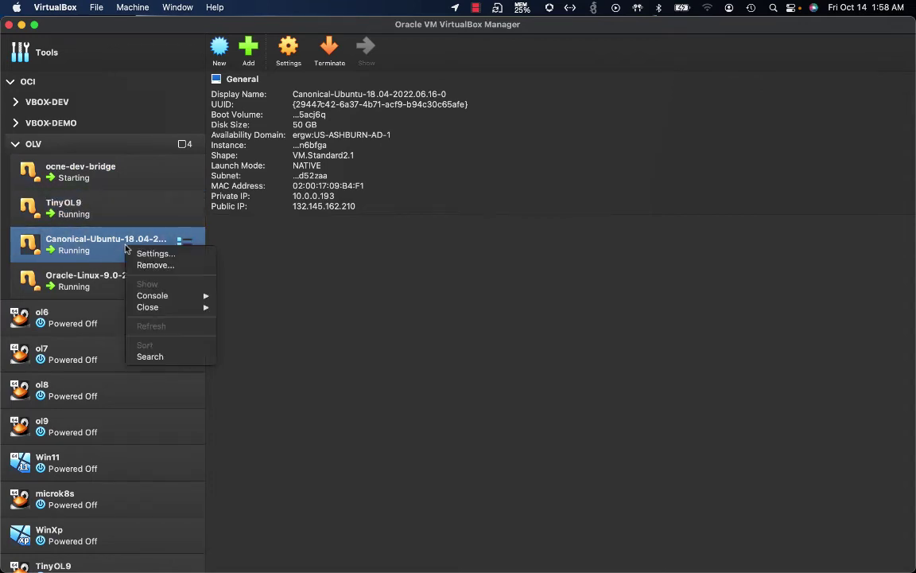
left_click(145, 264)
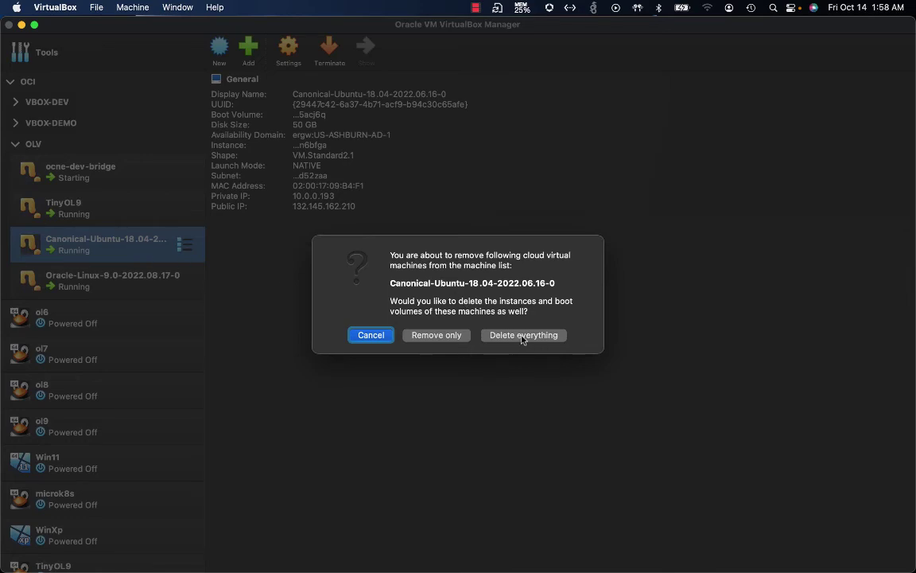
left_click(433, 337)
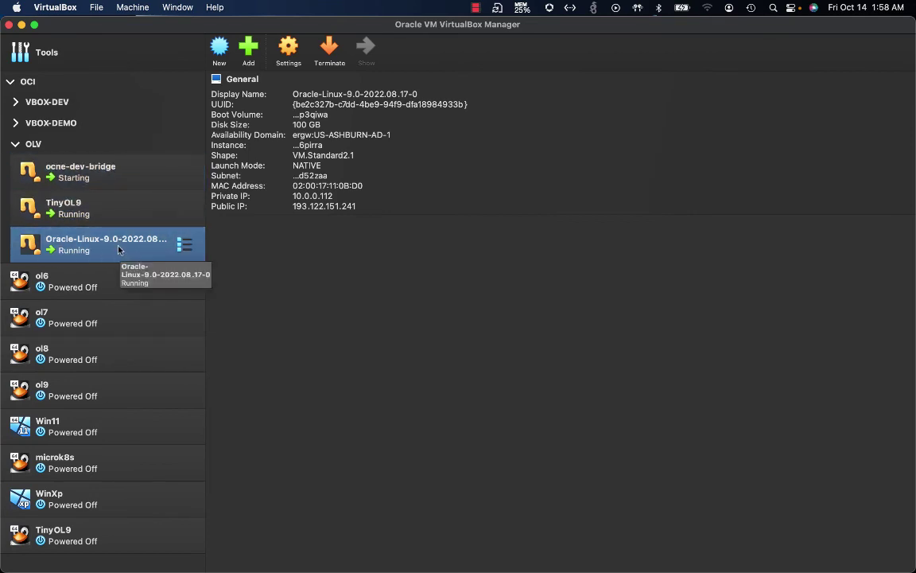
Step: Display the details of all cloud machines in the OLV group
left_click(118, 159, "super")
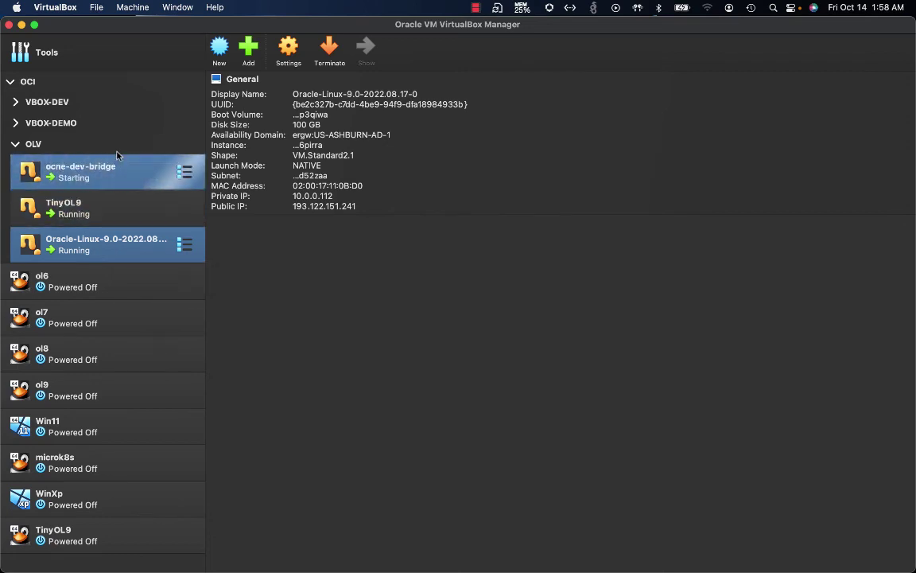
left_click(140, 149)
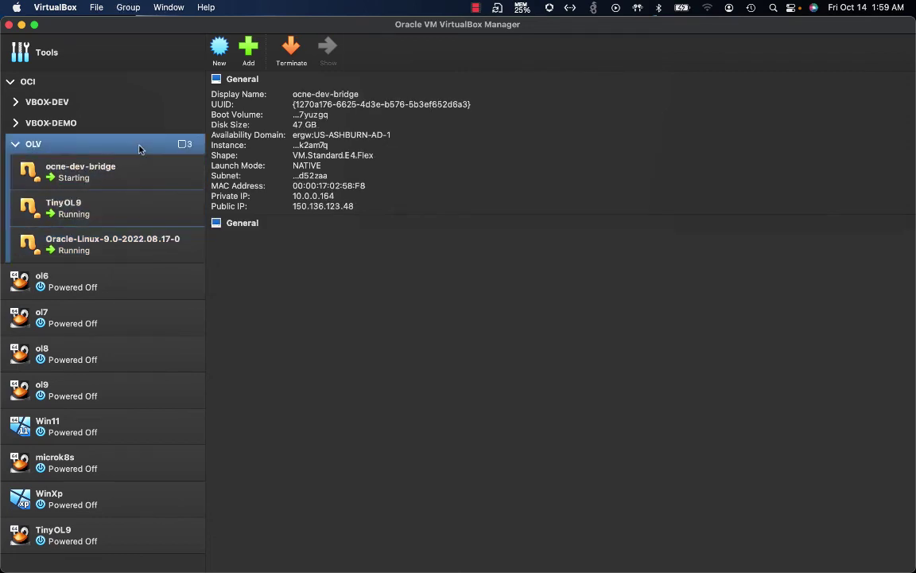